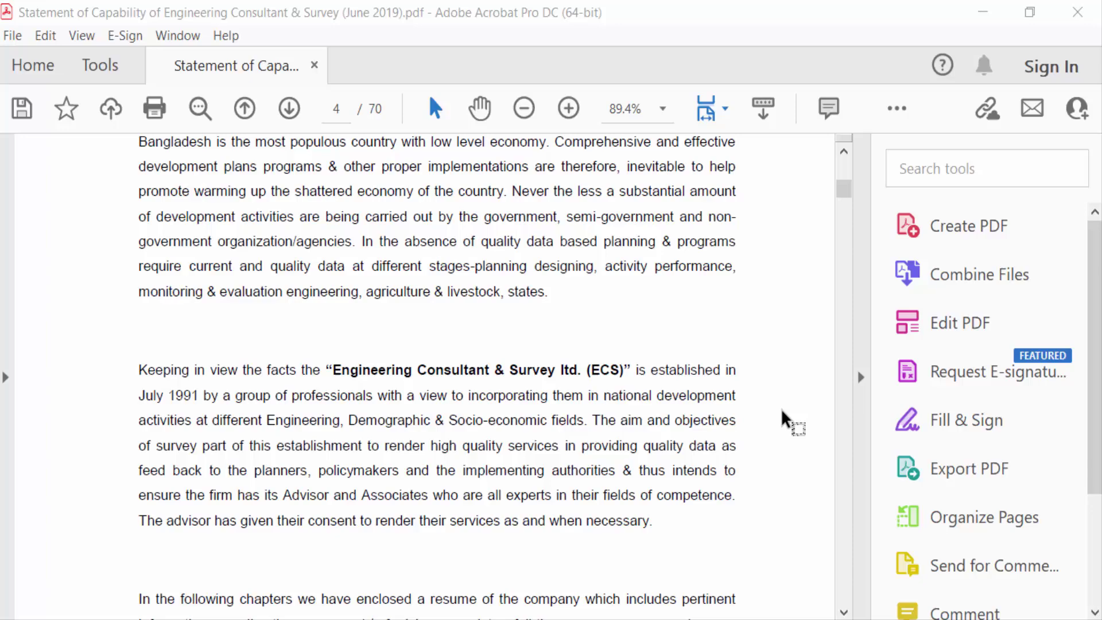
pyautogui.scroll(1, 777, 436)
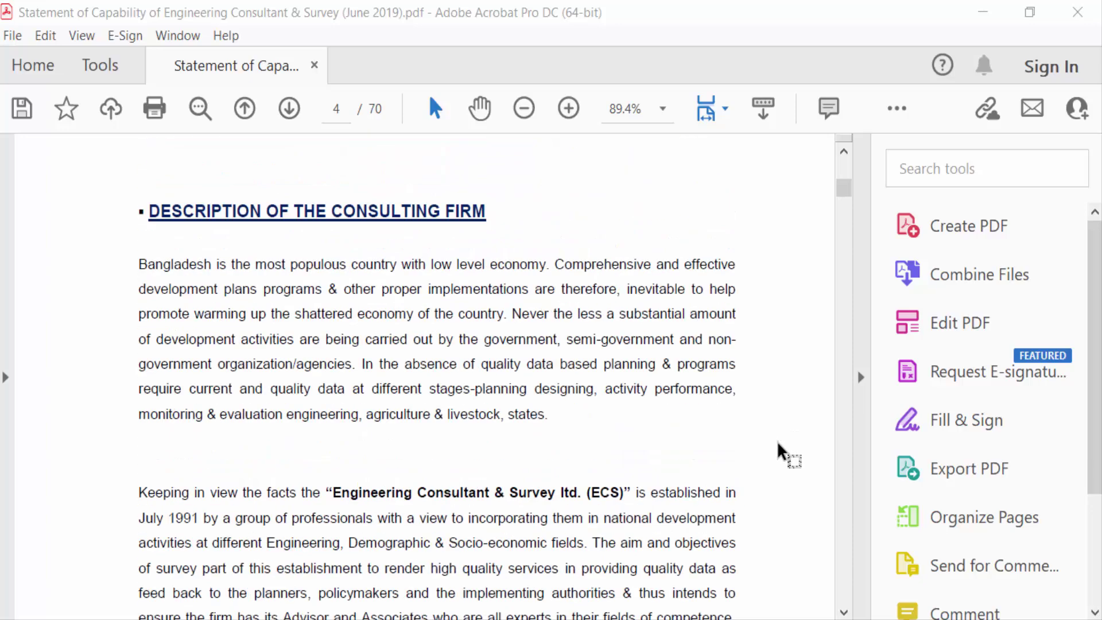
pyautogui.scroll(-1, 777, 441)
pyautogui.scroll(-1, 777, 440)
pyautogui.scroll(1, 777, 440)
pyautogui.scroll(2, 778, 444)
# Open the Edit PDF tool so page 4's text and images become editable
pyautogui.click(100, 65)
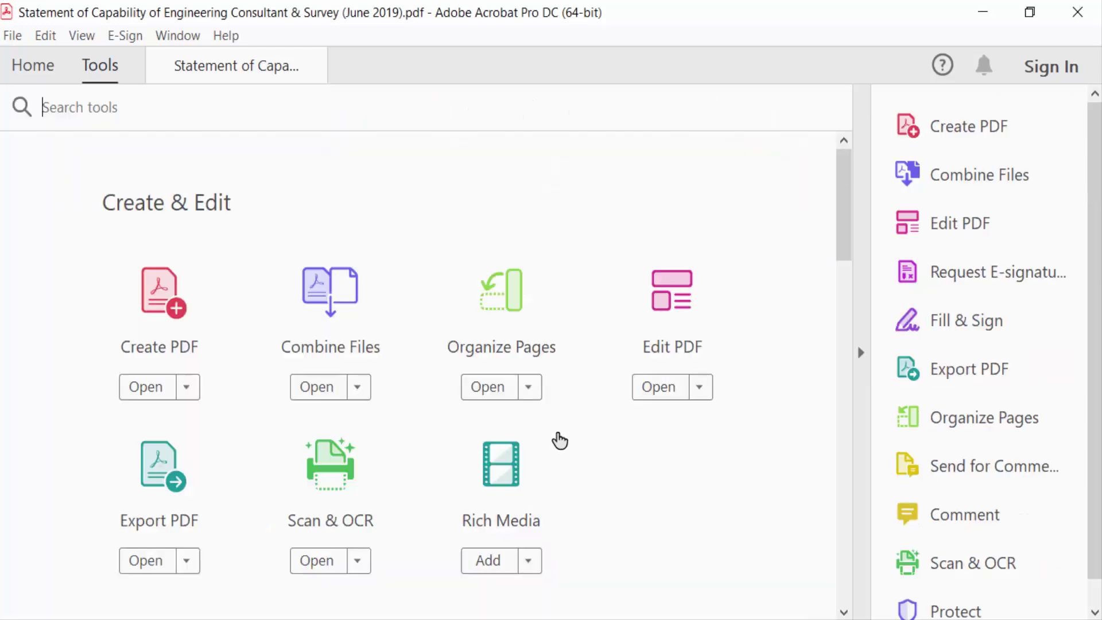
pyautogui.click(672, 303)
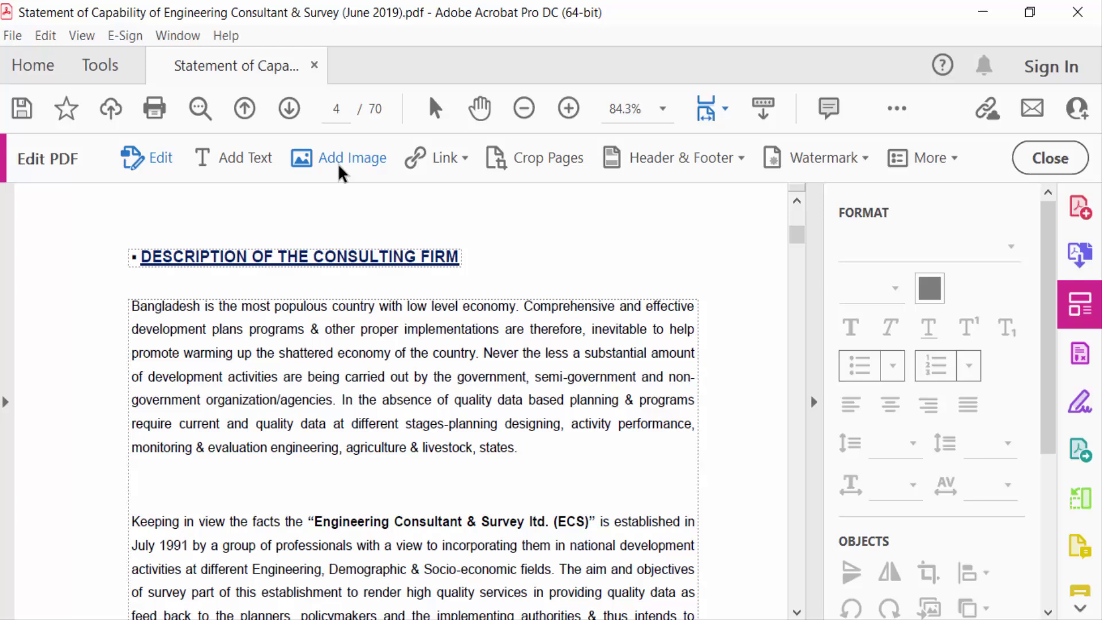
# Add the boats photo 20221216_151751 from the mobile folder as a new image
pyautogui.click(337, 158)
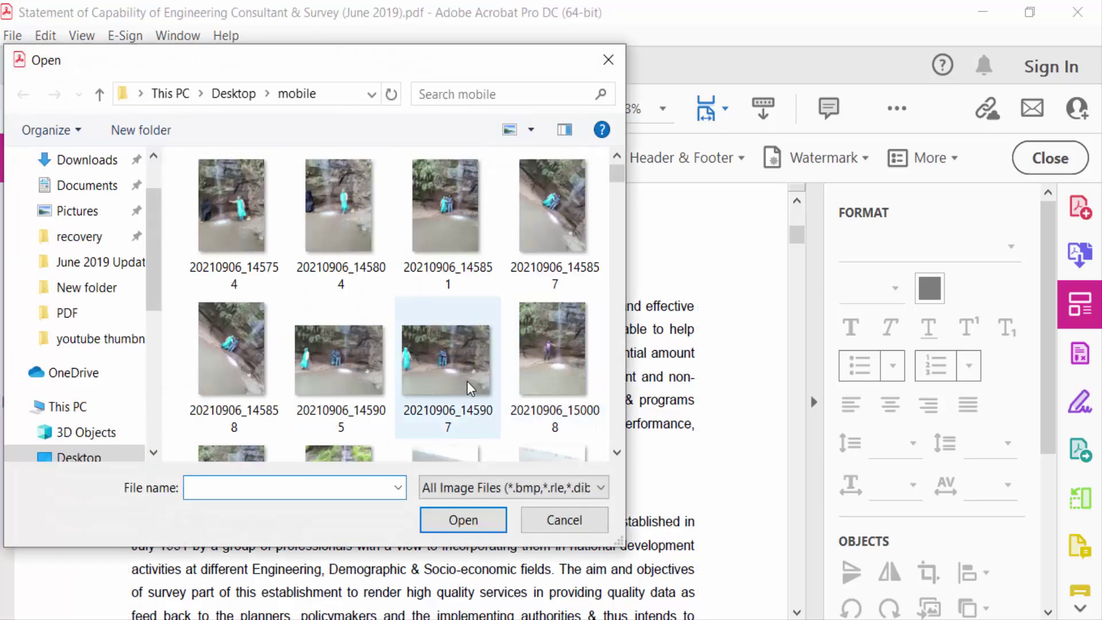
pyautogui.scroll(-5, 468, 382)
pyautogui.moveTo(618, 180)
pyautogui.mouseDown()
pyautogui.moveTo(614, 375)
pyautogui.moveTo(610, 361)
pyautogui.mouseUp()
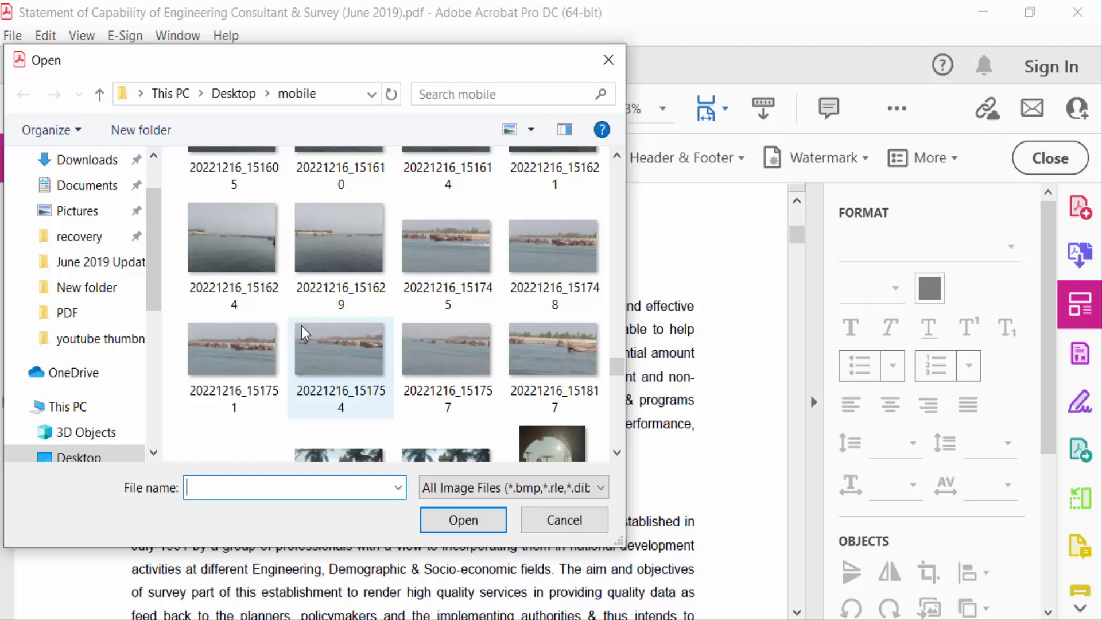
pyautogui.click(312, 344)
pyautogui.click(242, 361)
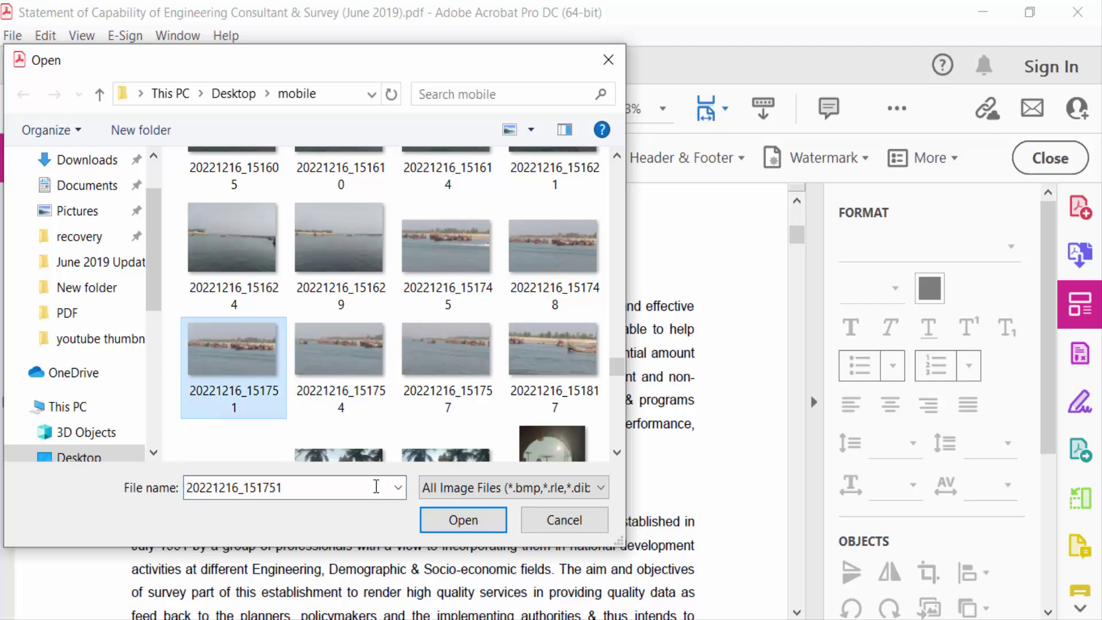
pyautogui.click(463, 520)
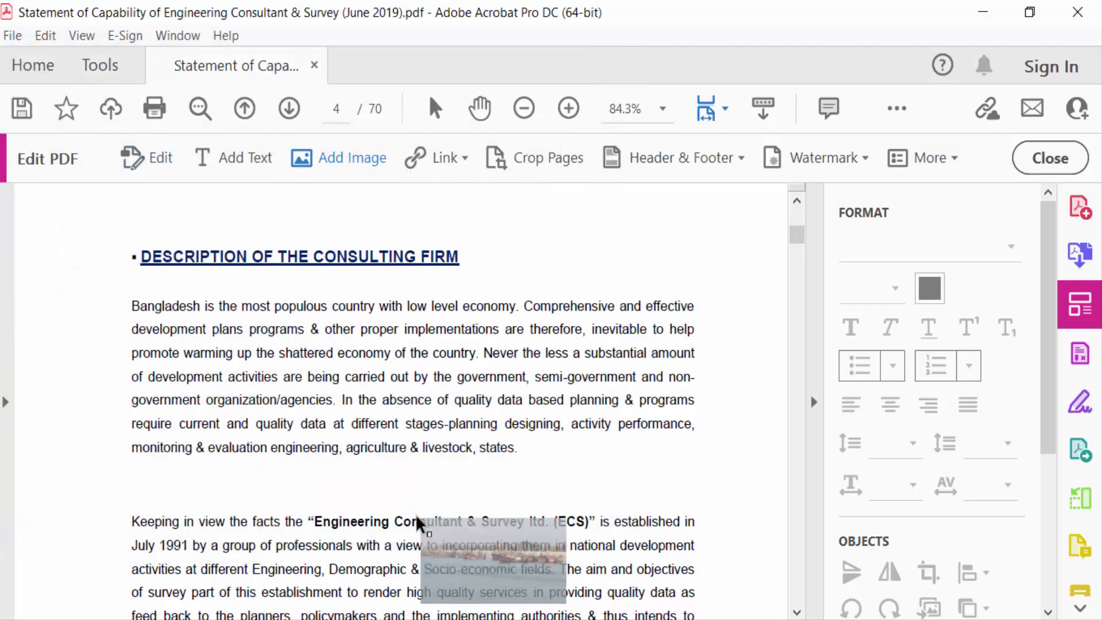
# Place and enlarge the boats photo over the description paragraphs, then send it to back
pyautogui.click(195, 325)
pyautogui.scroll(-2, 201, 351)
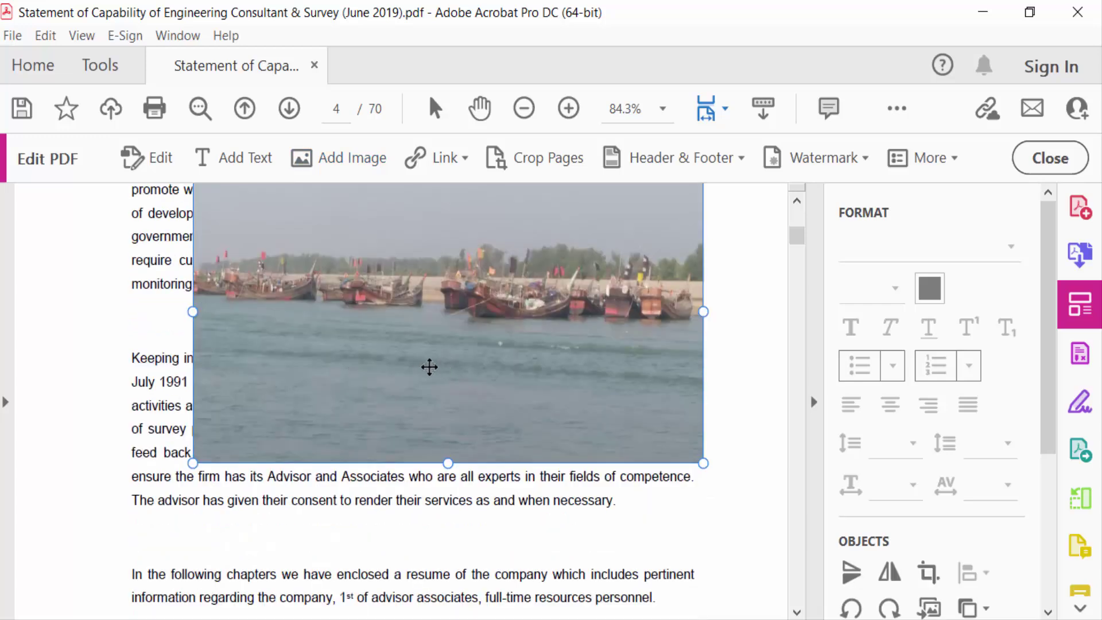
pyautogui.moveTo(473, 334); pyautogui.dragTo(450, 354)
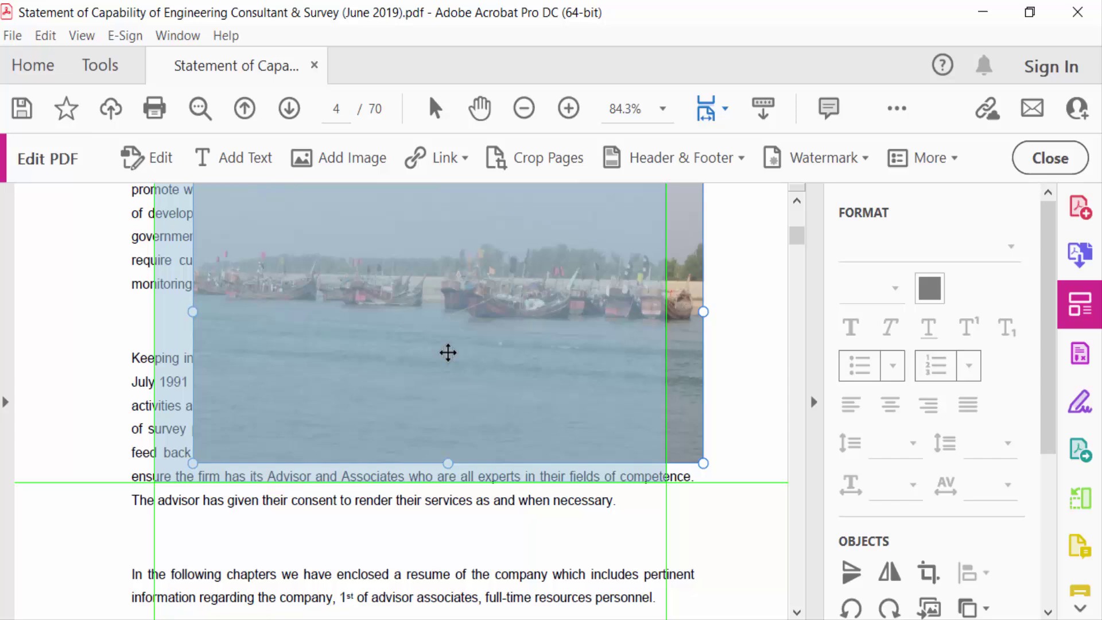
pyautogui.scroll(2, 465, 391)
pyautogui.moveTo(455, 402); pyautogui.dragTo(445, 388)
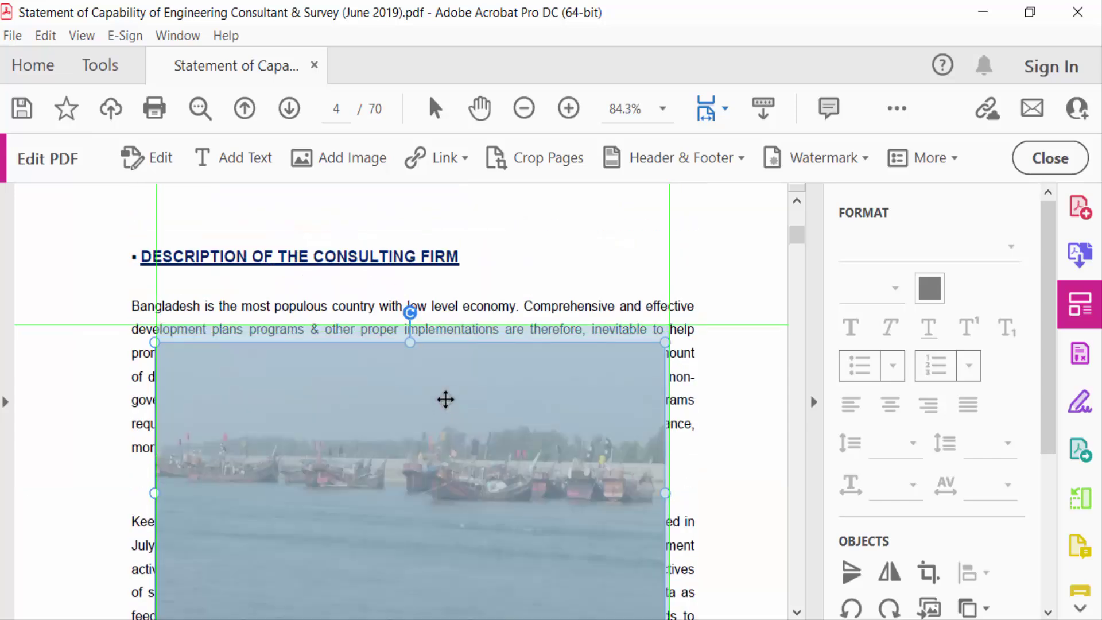
pyautogui.scroll(-2, 517, 414)
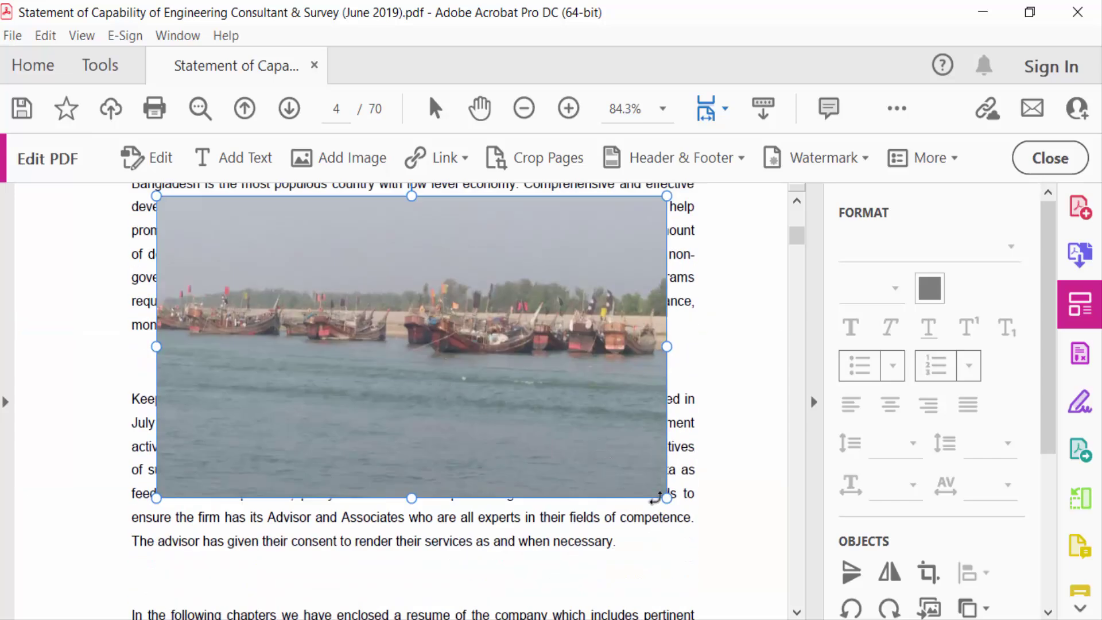
pyautogui.moveTo(666, 498)
pyautogui.mouseDown()
pyautogui.moveTo(683, 541)
pyautogui.moveTo(665, 534)
pyautogui.mouseUp()
pyautogui.moveTo(469, 431); pyautogui.dragTo(482, 463)
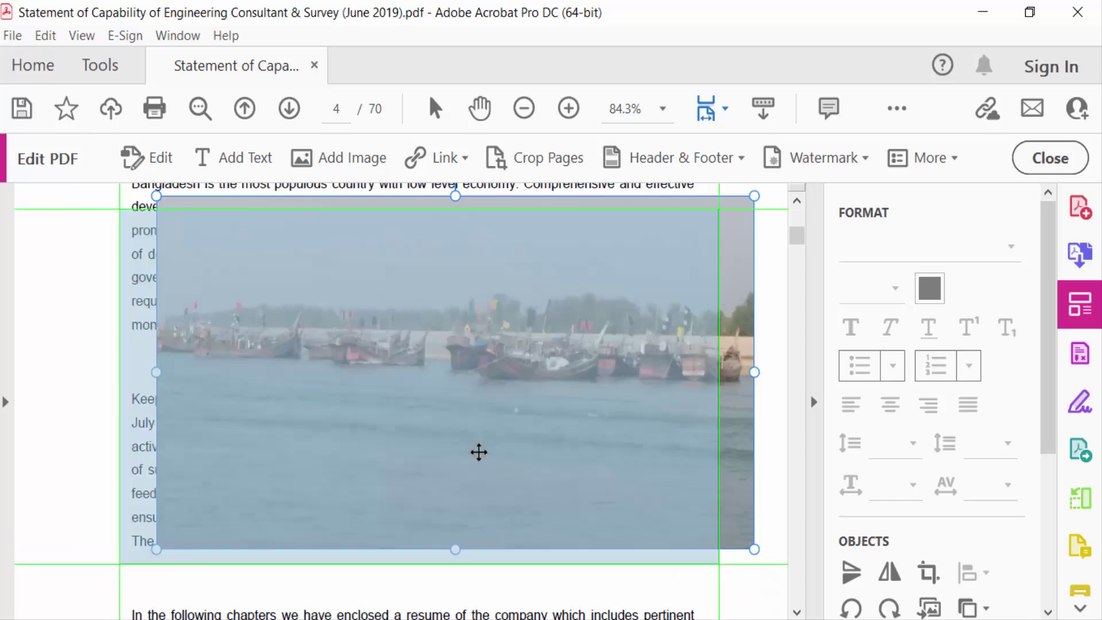
pyautogui.scroll(1, 481, 464)
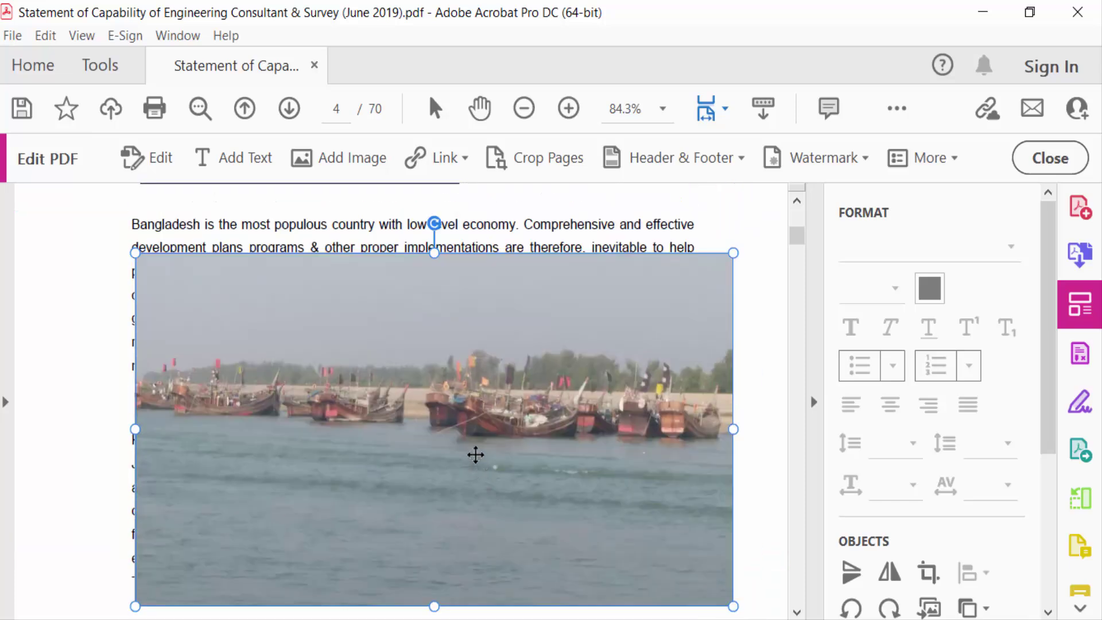
pyautogui.moveTo(476, 454); pyautogui.dragTo(472, 444)
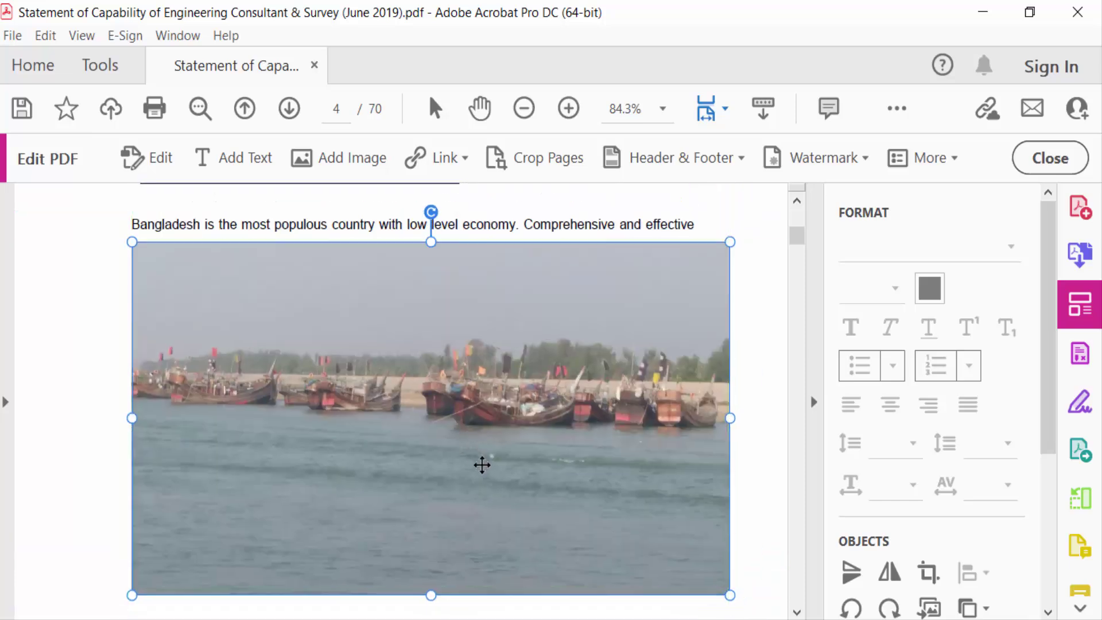
pyautogui.rightClick(561, 483)
pyautogui.moveTo(655, 565)
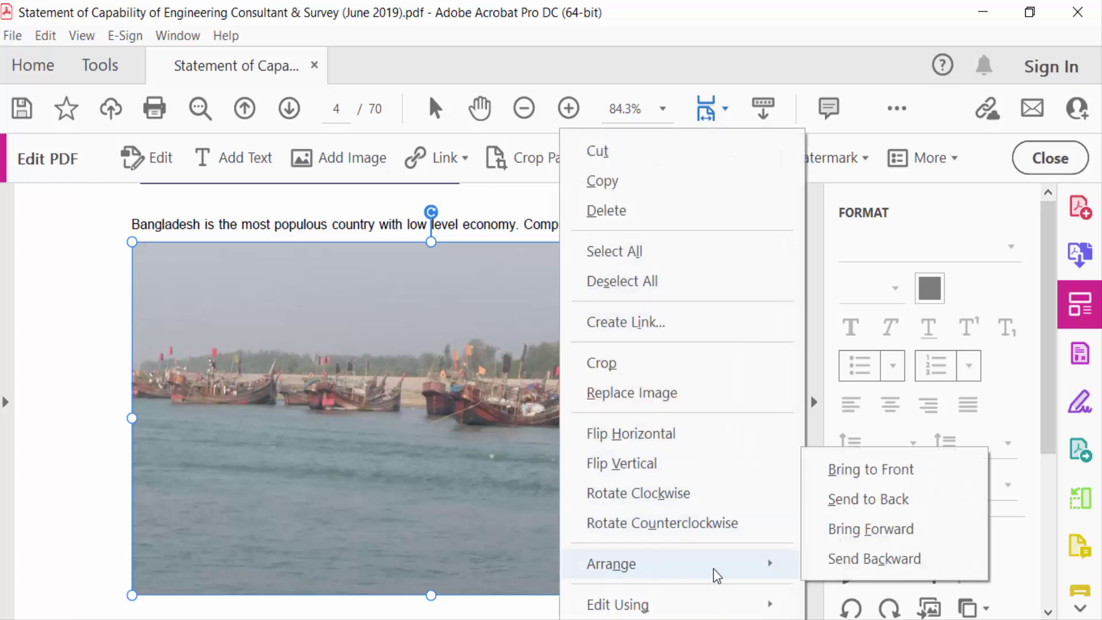
pyautogui.click(862, 508)
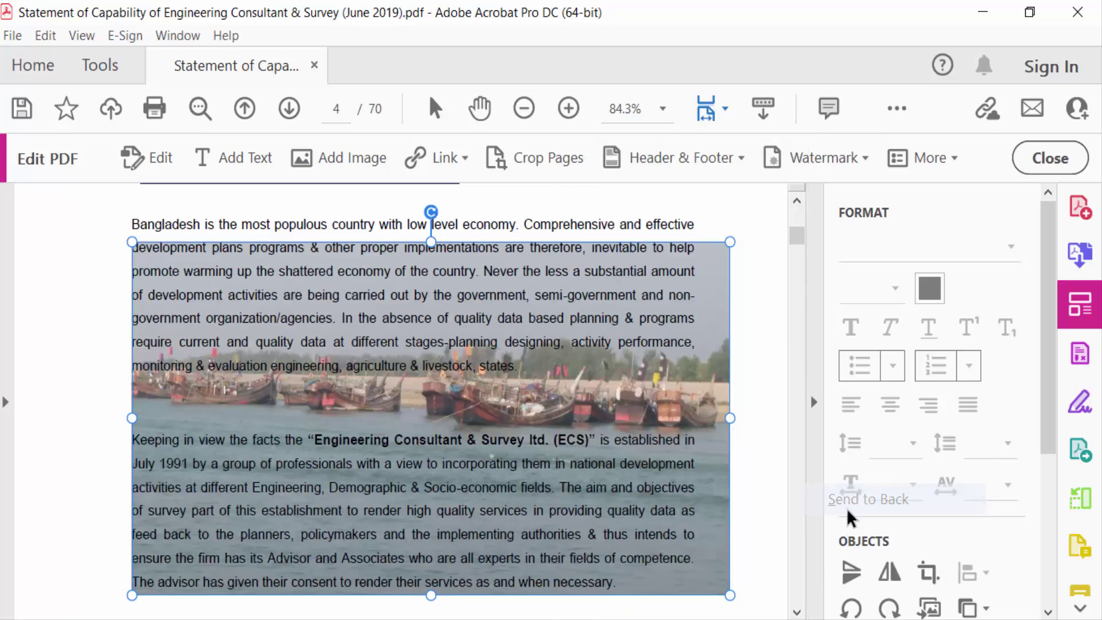
pyautogui.scroll(-3, 672, 499)
pyautogui.scroll(2, 624, 519)
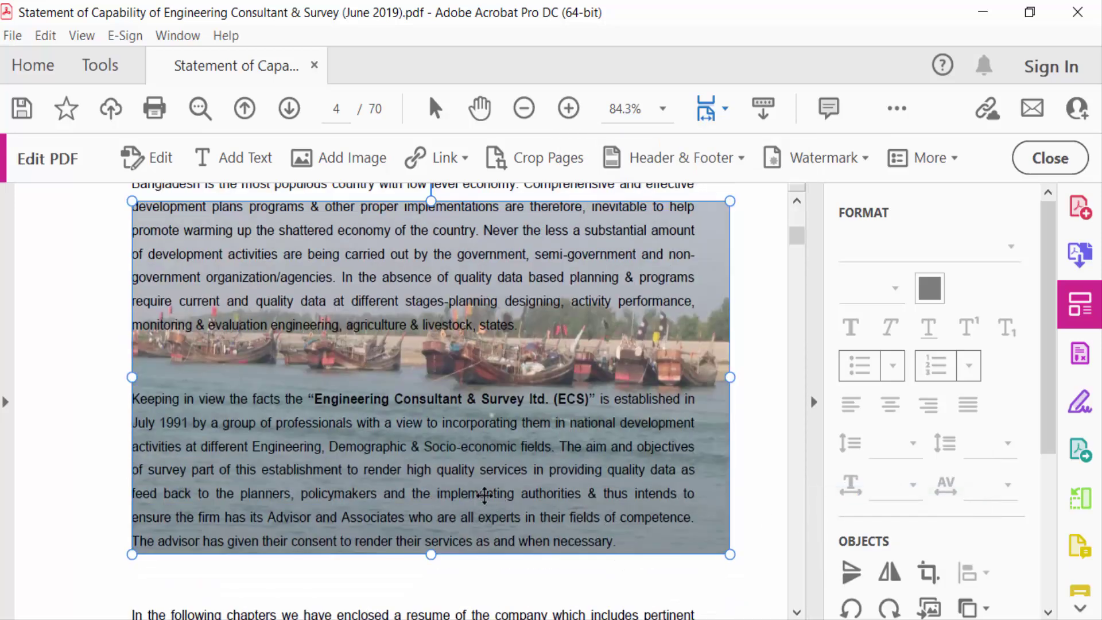
pyautogui.scroll(-3, 483, 495)
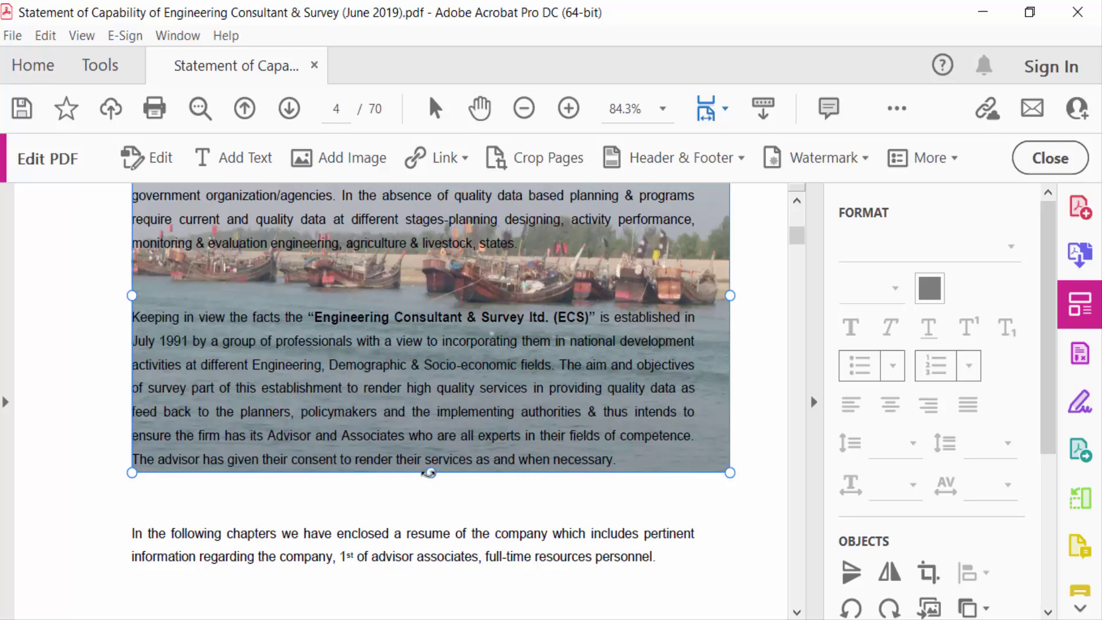
# Stretch the boats photo downward to also cover the management paragraph
pyautogui.moveTo(430, 471); pyautogui.dragTo(422, 595)
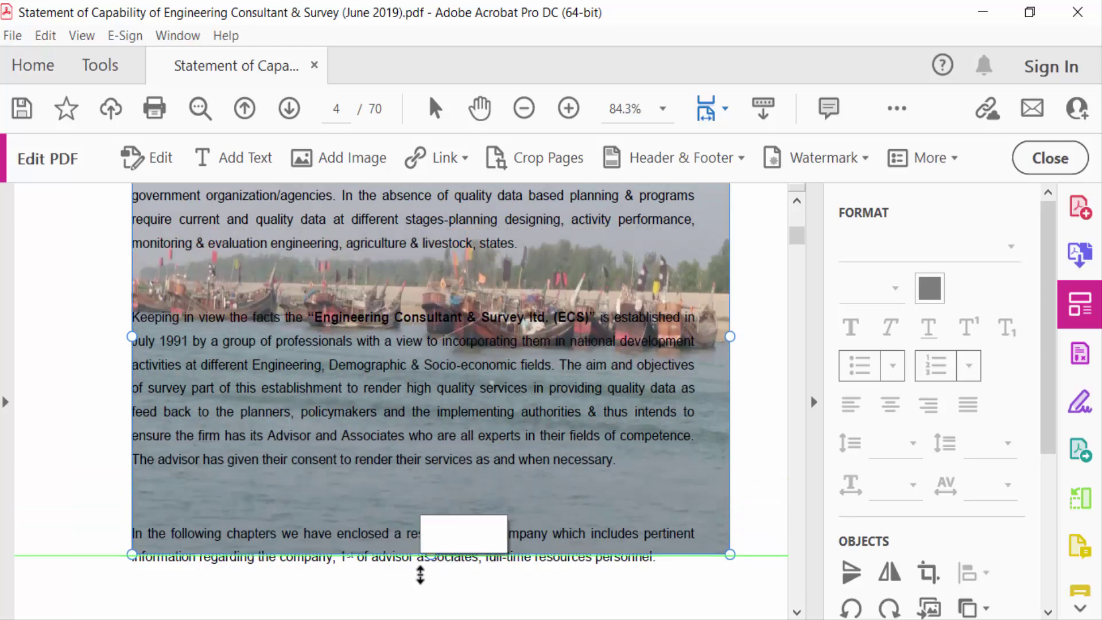
pyautogui.scroll(3, 431, 431)
pyautogui.scroll(3, 431, 345)
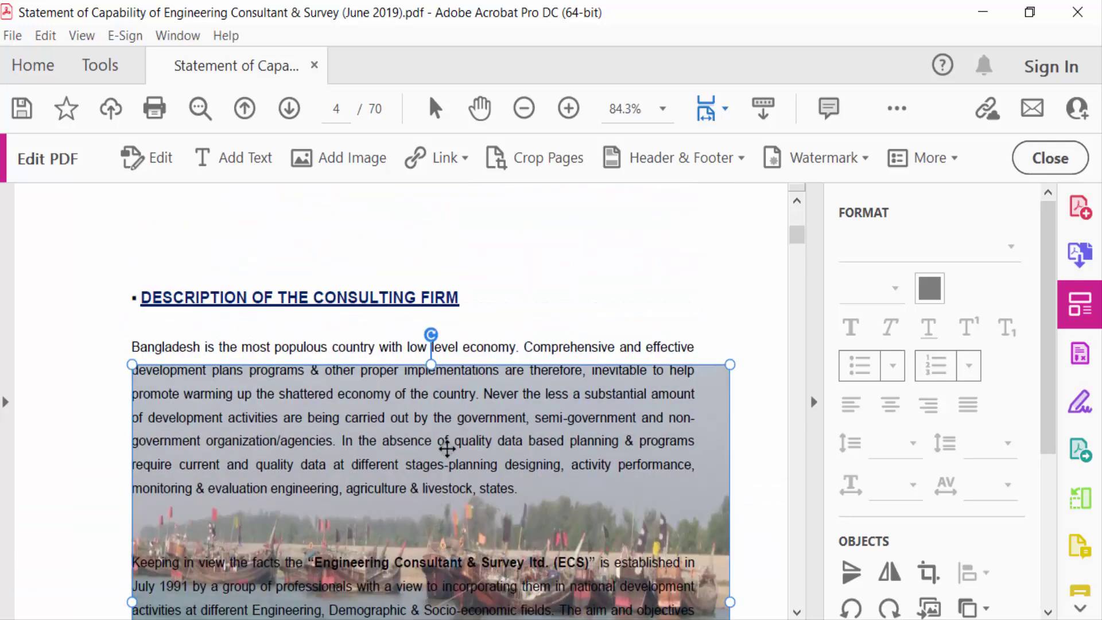
pyautogui.moveTo(431, 366); pyautogui.dragTo(431, 319)
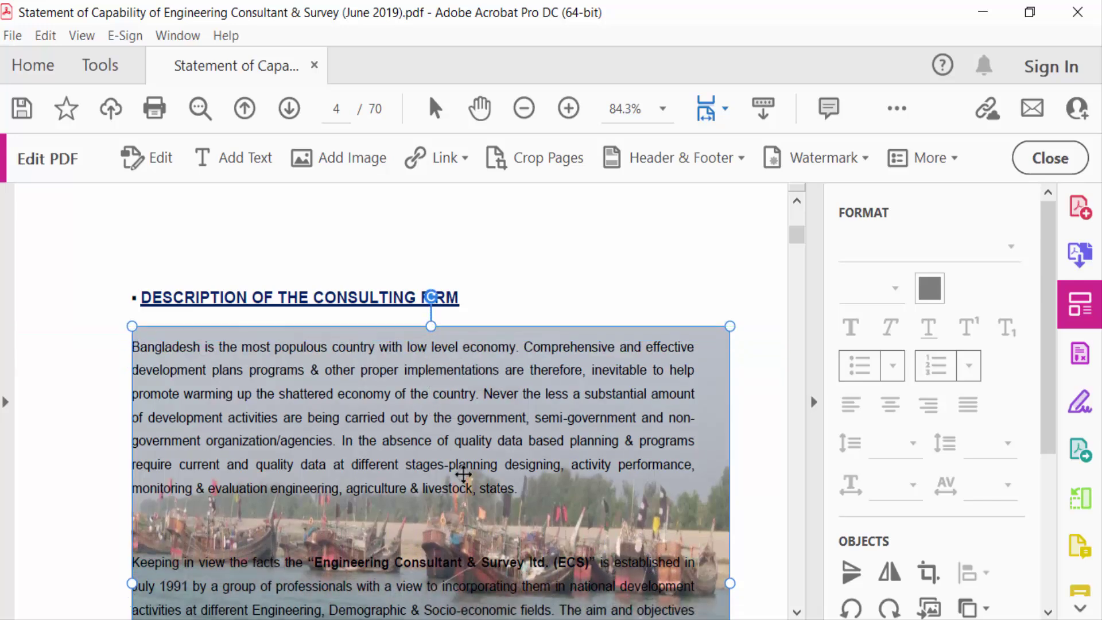
pyautogui.scroll(-3, 483, 500)
pyautogui.scroll(-3, 482, 500)
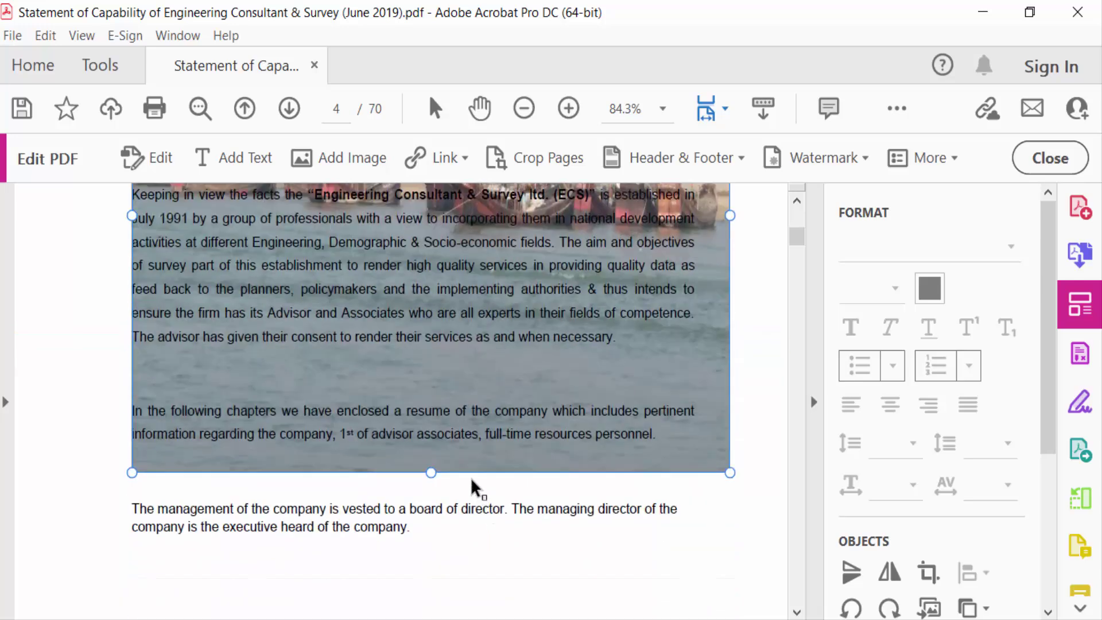
pyautogui.moveTo(431, 472); pyautogui.dragTo(422, 573)
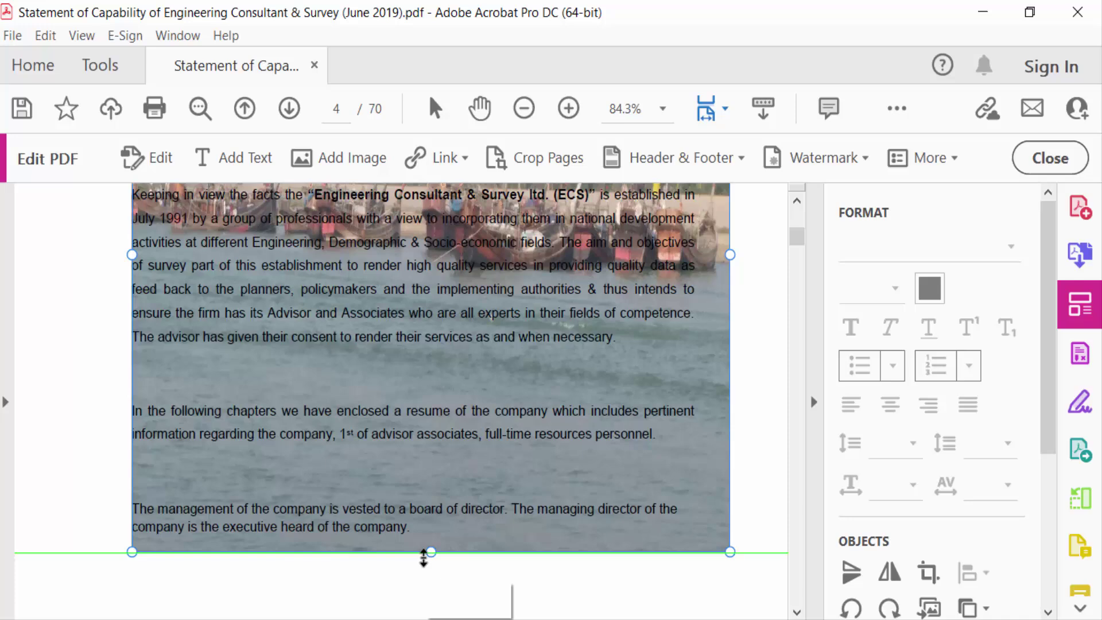
pyautogui.scroll(3, 422, 525)
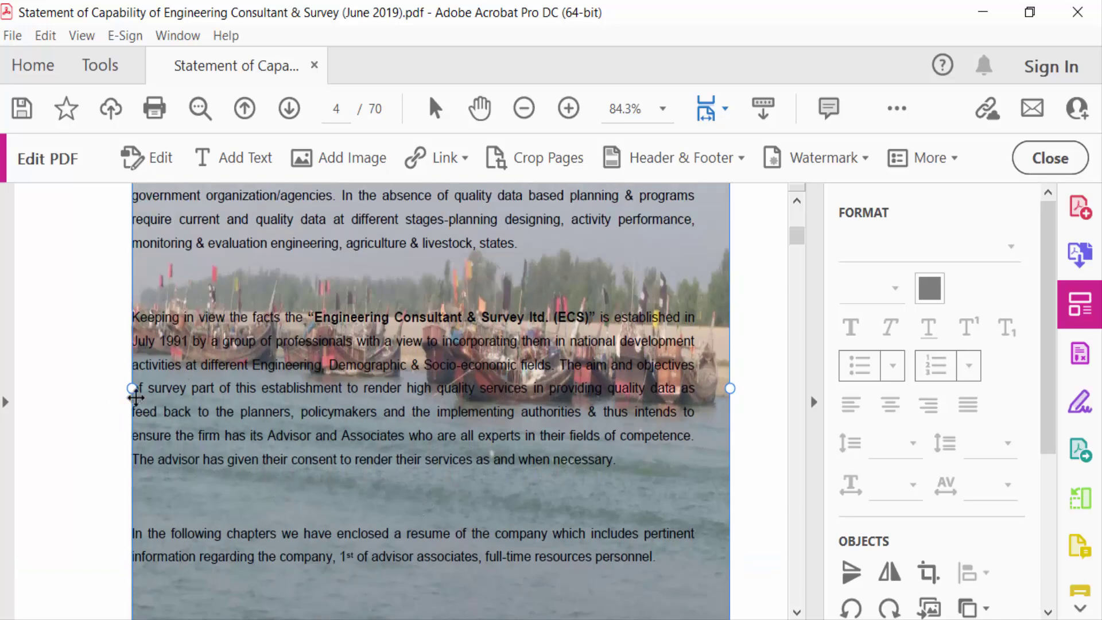
pyautogui.moveTo(135, 390); pyautogui.dragTo(119, 390)
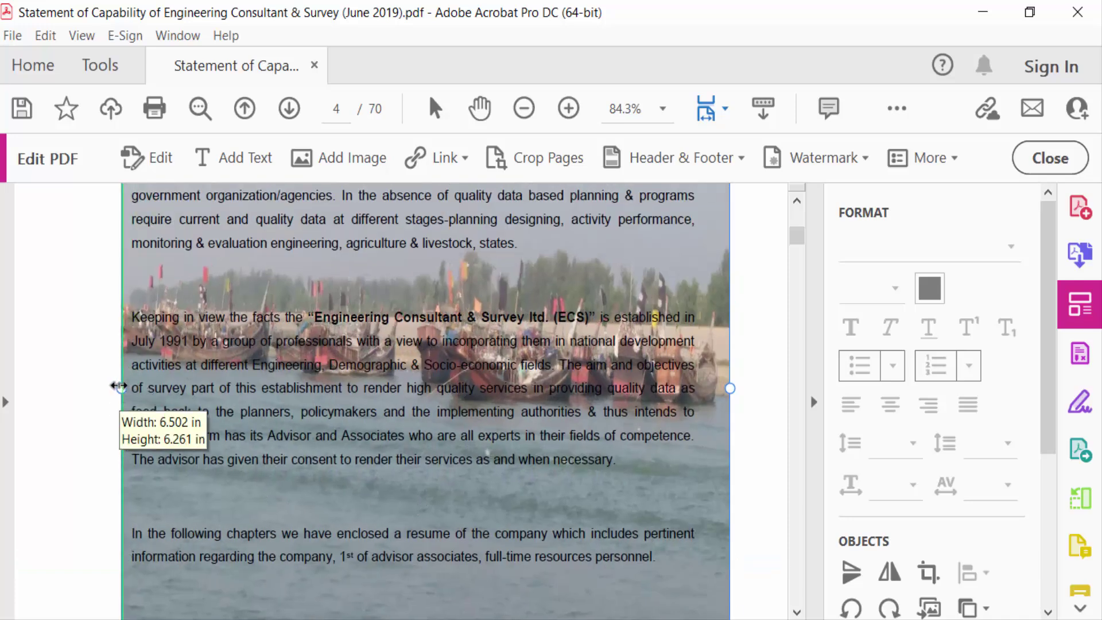
pyautogui.scroll(1, 414, 444)
pyautogui.scroll(3, 415, 444)
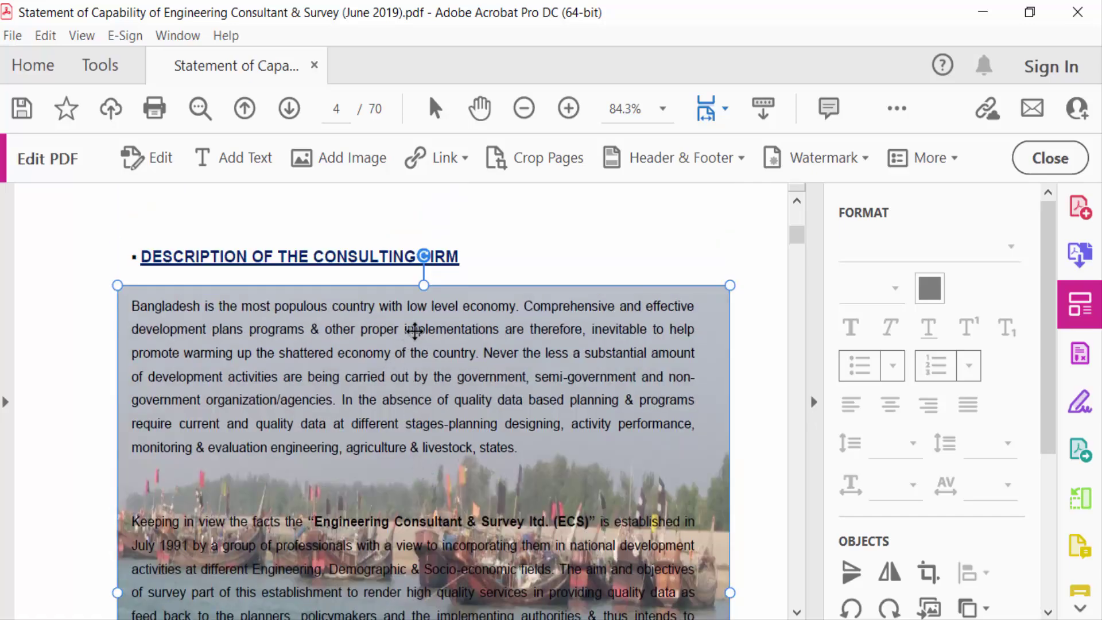
pyautogui.scroll(-3, 725, 409)
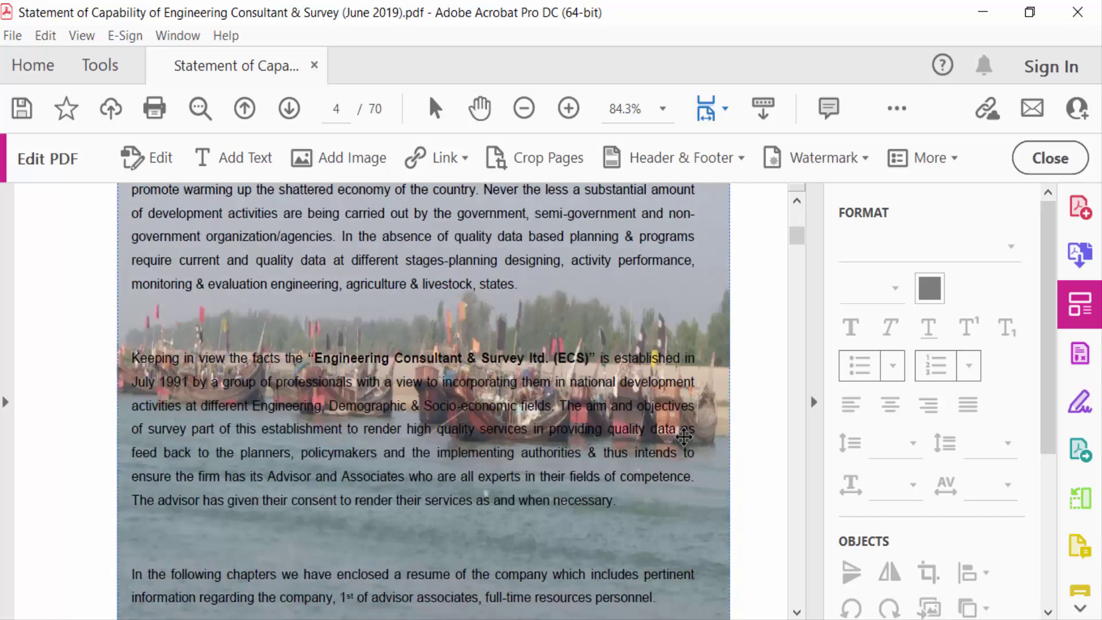
pyautogui.scroll(-3, 680, 448)
pyautogui.scroll(2, 673, 463)
pyautogui.scroll(1, 673, 463)
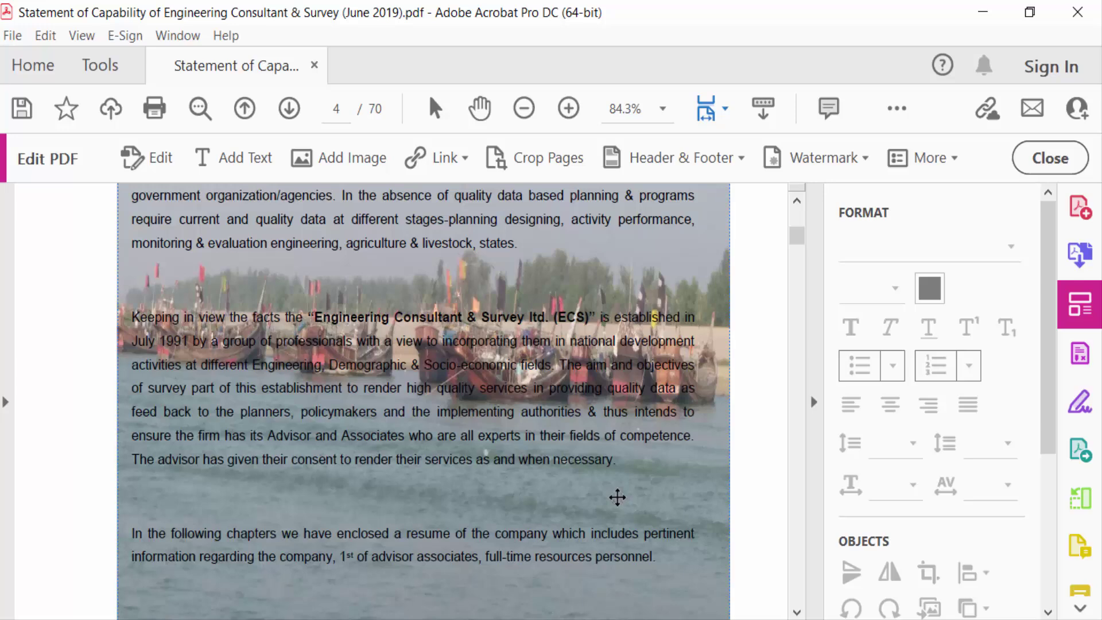
pyautogui.click(1052, 158)
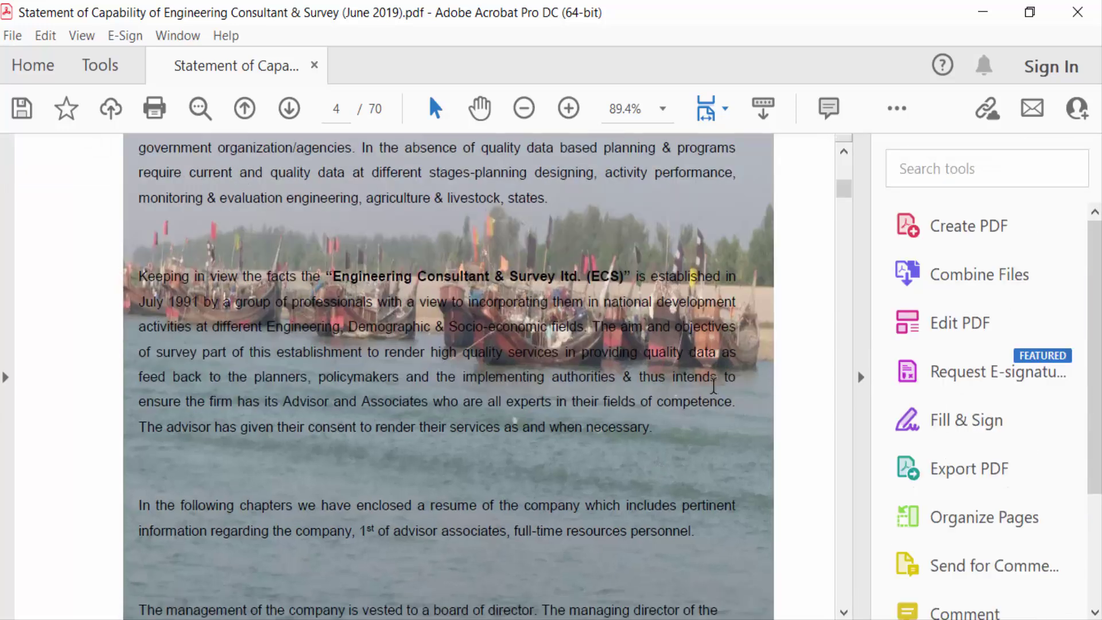
pyautogui.scroll(2, 731, 460)
pyautogui.scroll(2, 731, 460)
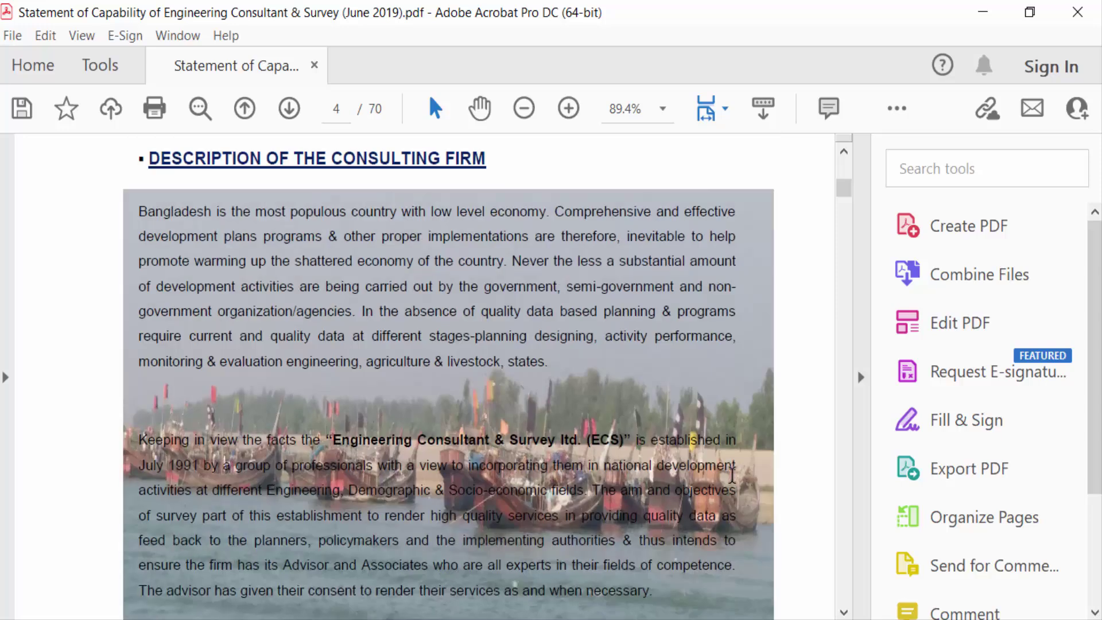
pyautogui.scroll(-2, 731, 475)
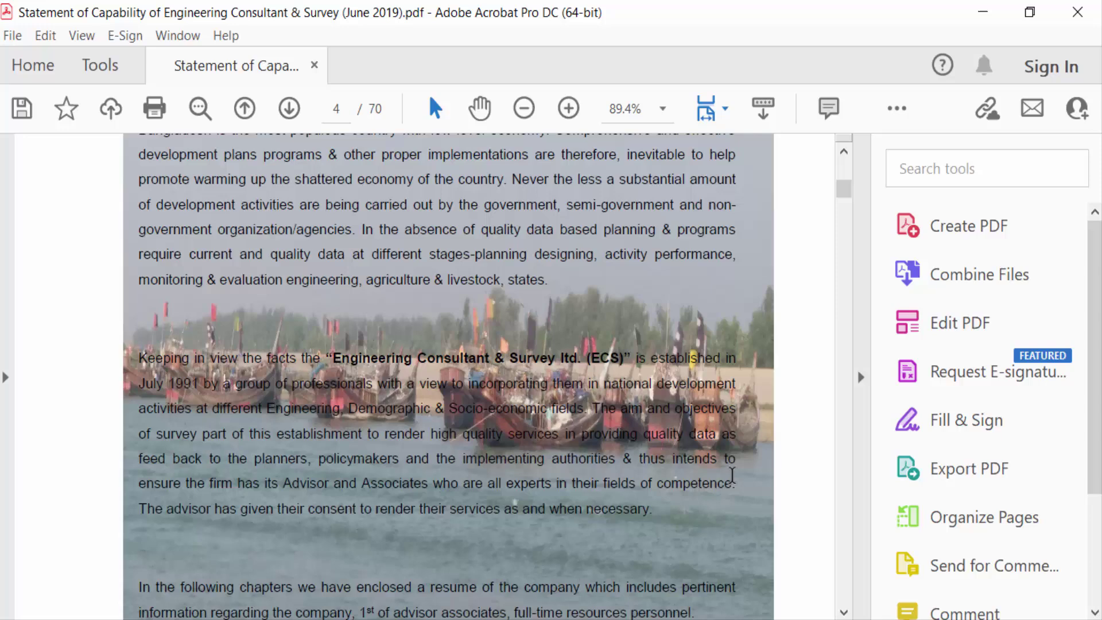
pyautogui.scroll(-2, 732, 476)
pyautogui.scroll(-2, 732, 476)
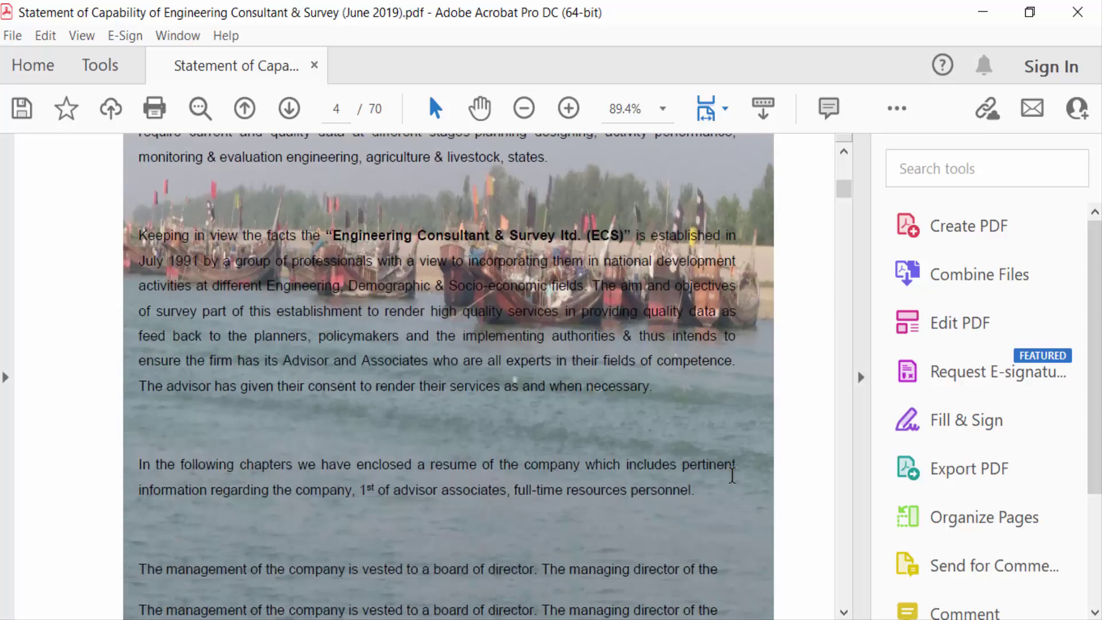
pyautogui.scroll(-2, 730, 476)
pyautogui.scroll(3, 731, 476)
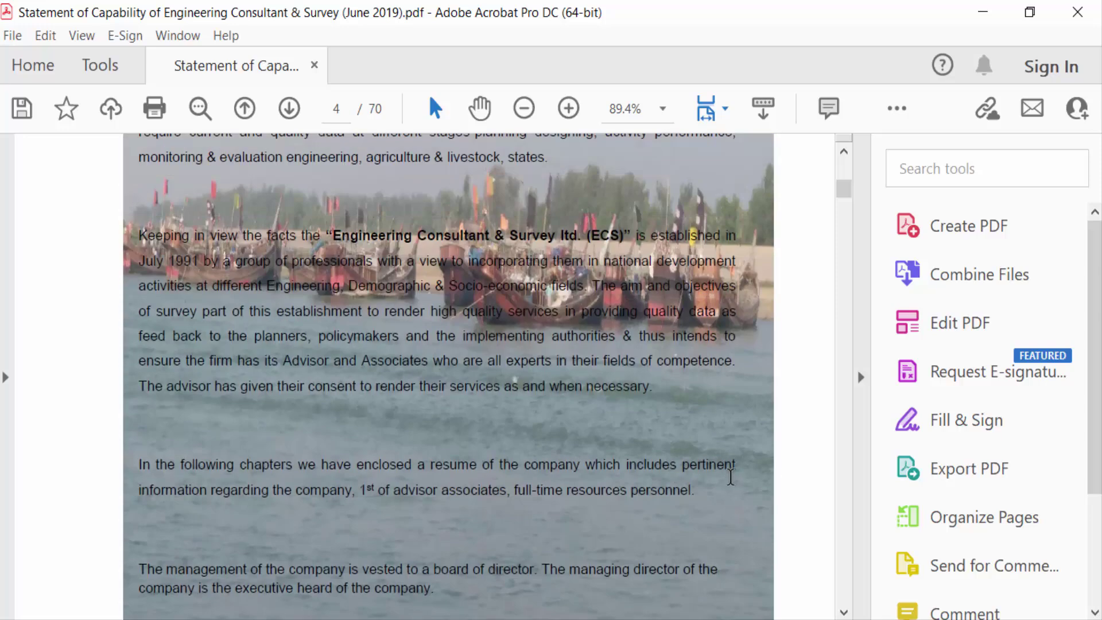